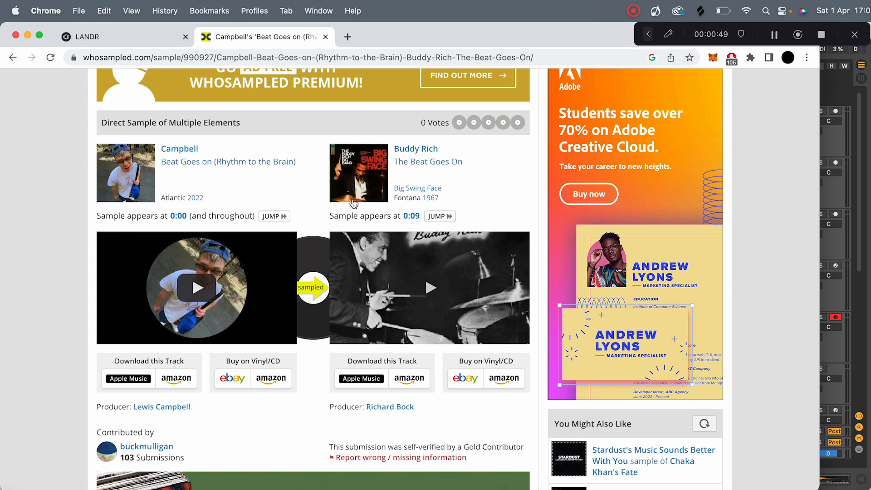
Switch to Ableton Live and play the arrangement from bar 17 through the vocal intro into the drop.
key("super+Tab")
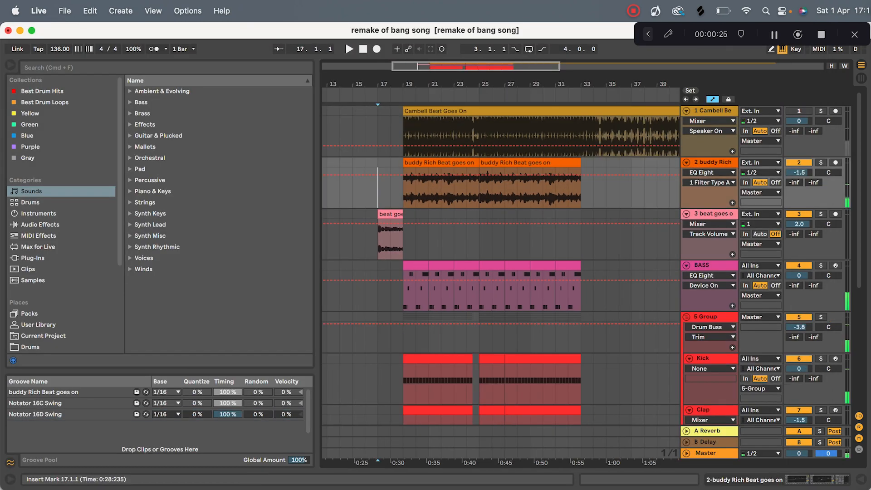
left_click(378, 192)
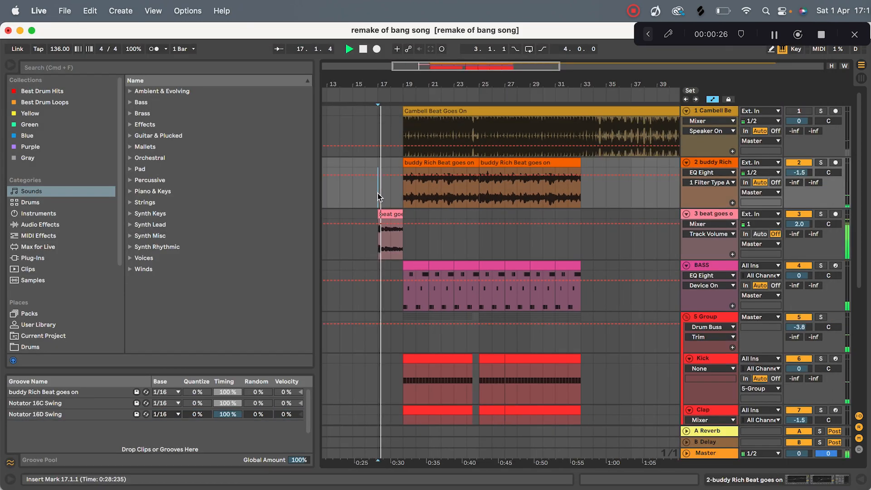
scroll(378, 193, "up", 5)
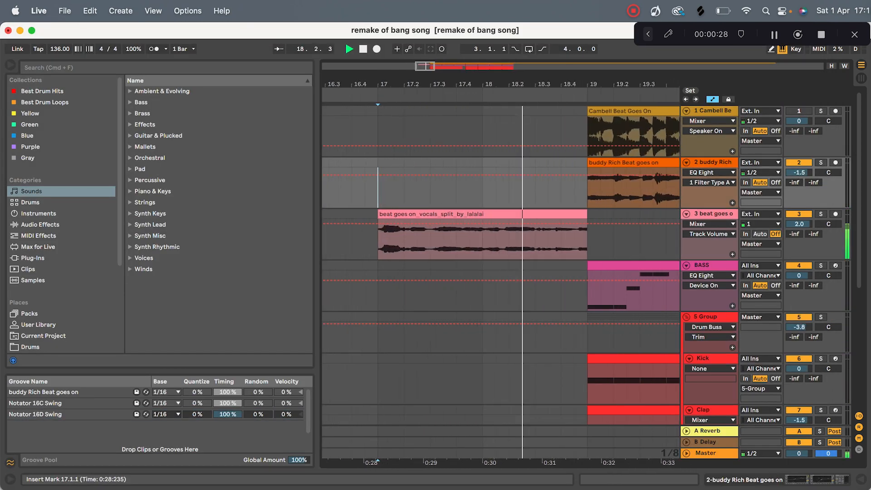
scroll(574, 228, "up", 5)
scroll(573, 229, "down", 5)
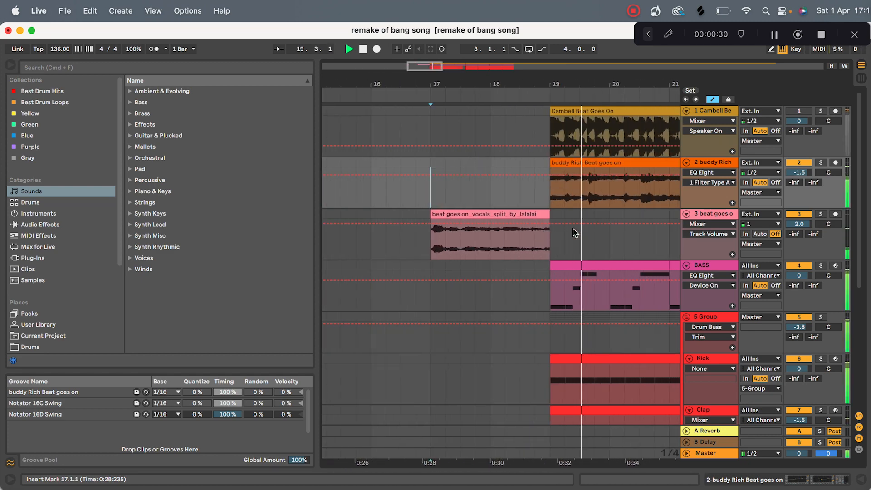
scroll(573, 229, "right", 6)
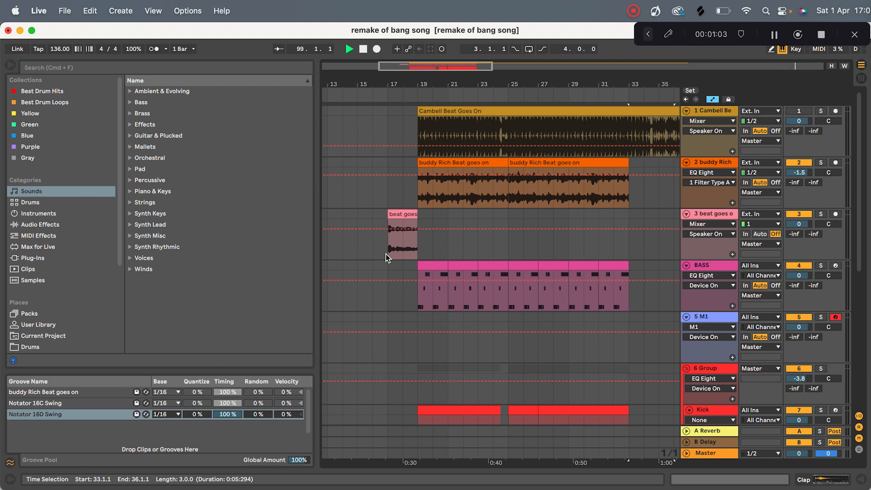
Solo the beat goes on vocals track and play its clip from bar 17.
scroll(427, 207, "up", 5)
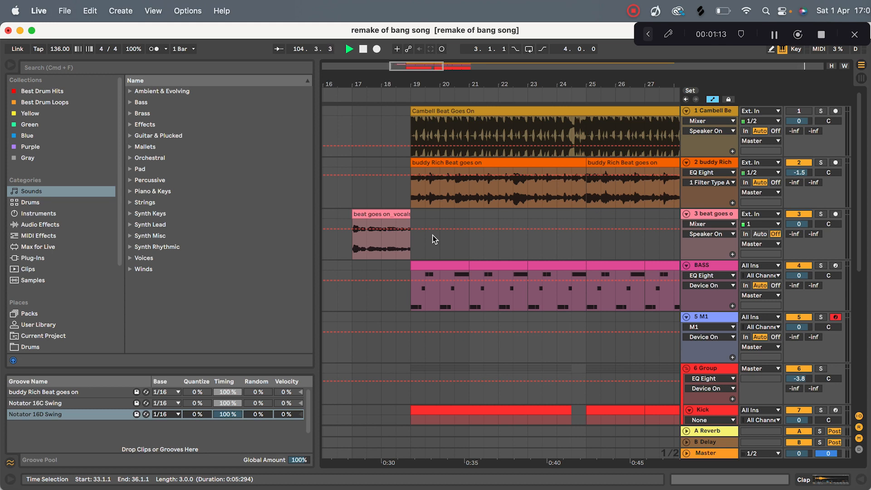
scroll(418, 229, "up", 5)
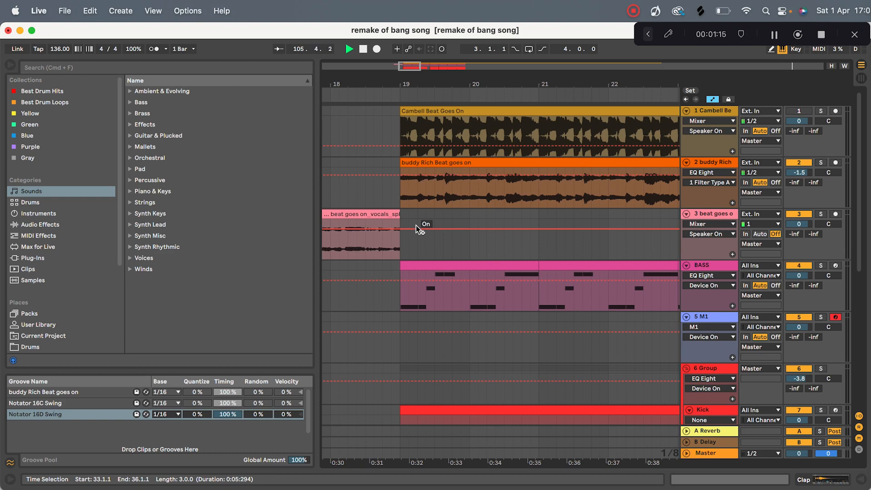
scroll(418, 230, "down", 5)
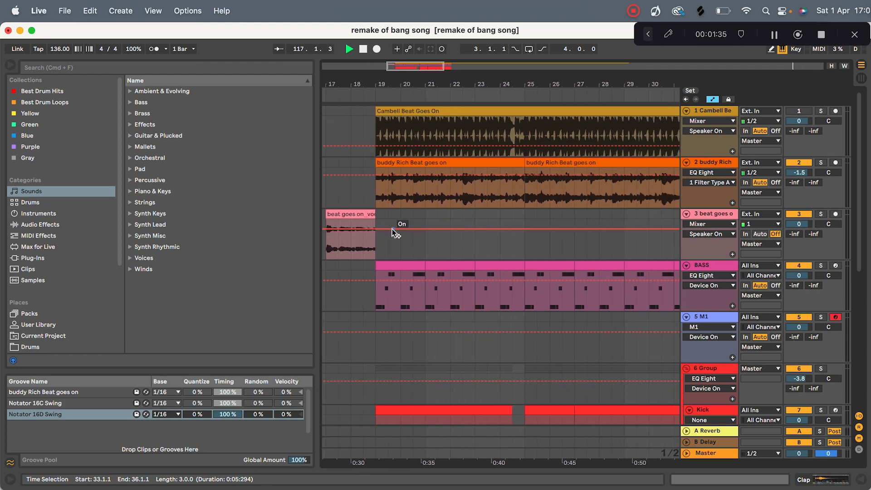
key("minus")
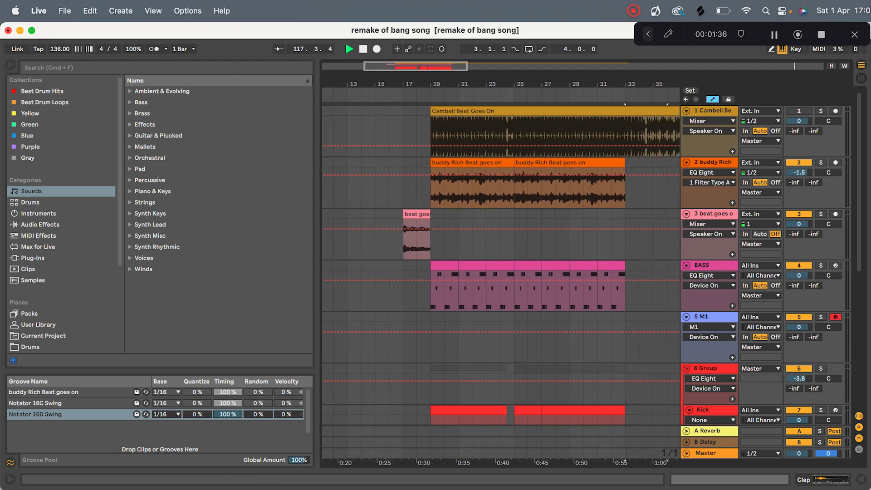
left_click(404, 247)
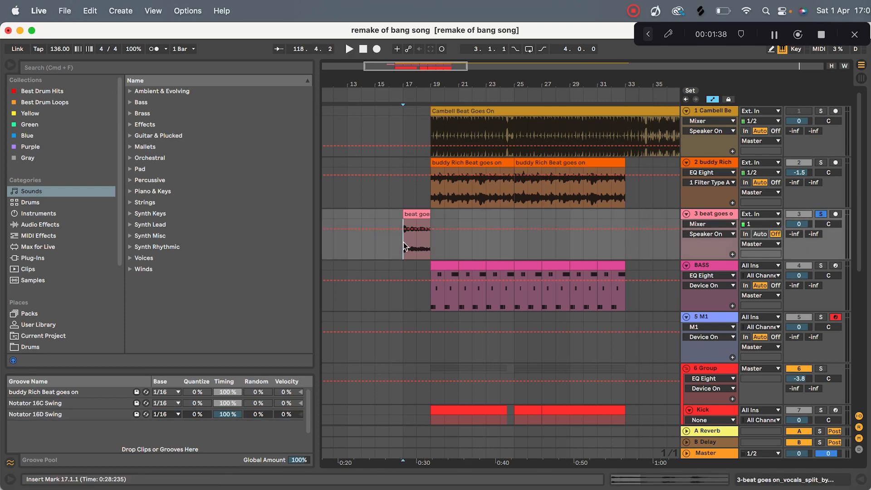
key("space")
key("plus")
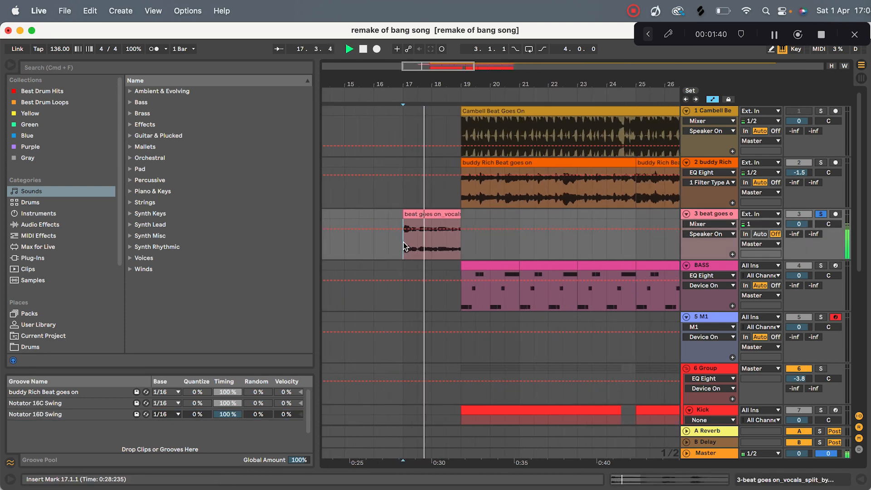
key("space")
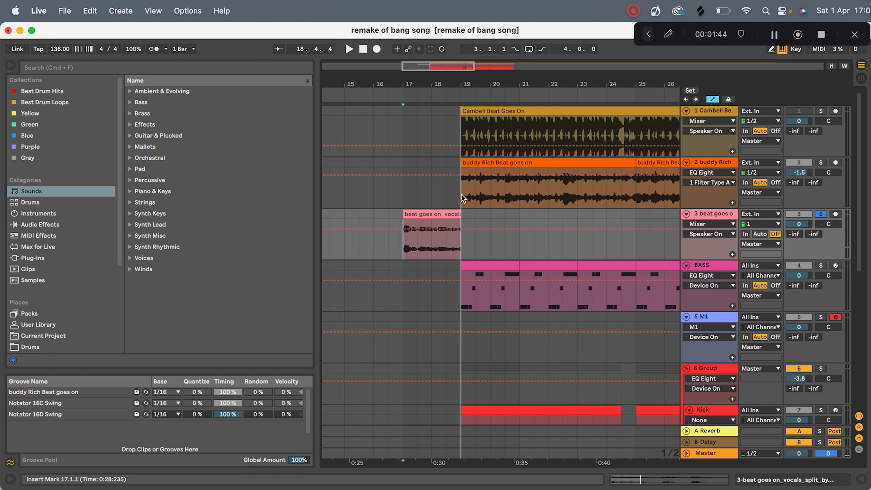
Replay the first bar of the soloed vocal clip from bar 17.
left_click(462, 198)
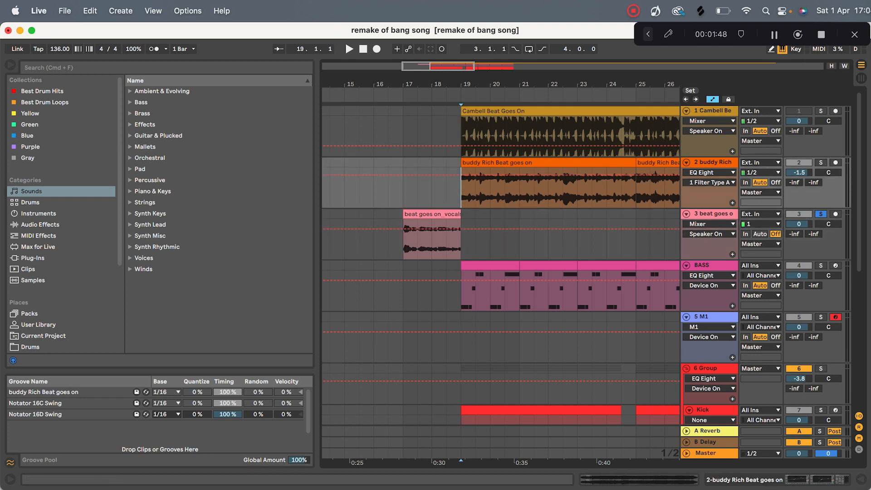
left_click(403, 251)
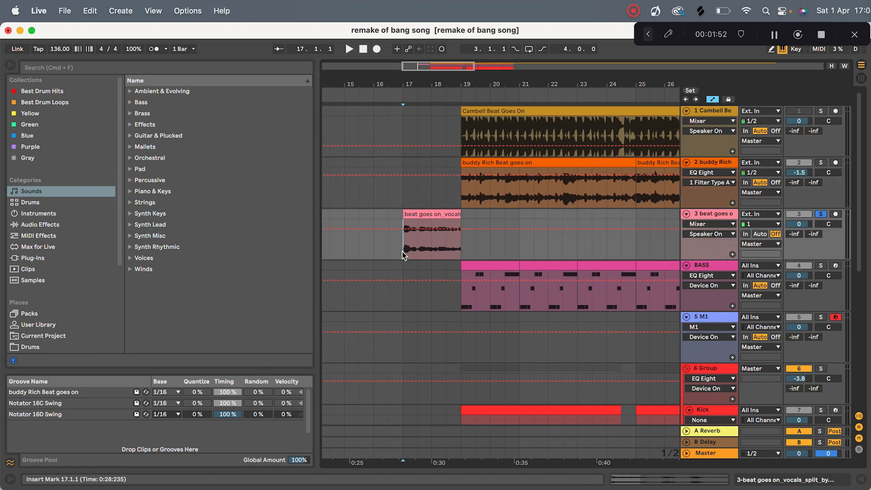
key("space")
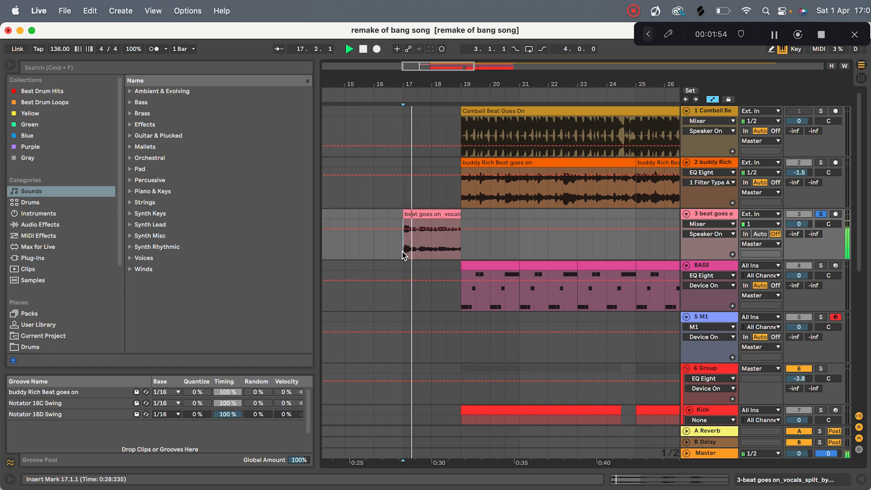
key("space")
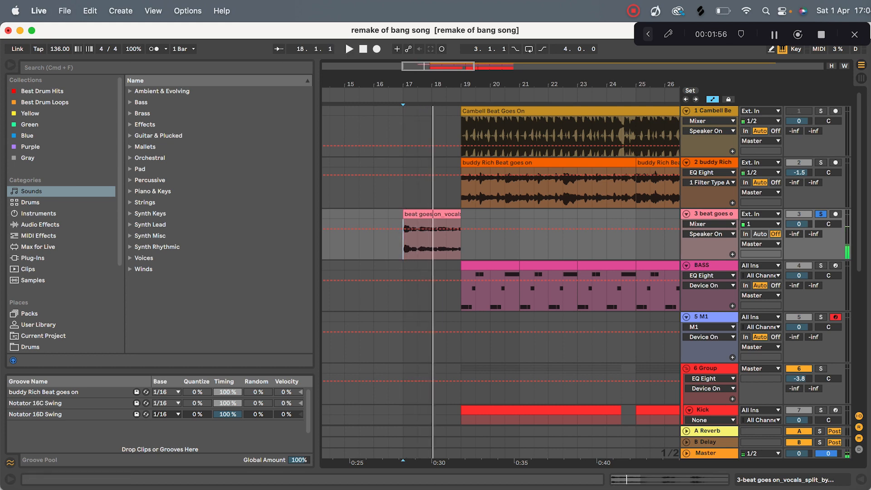
Solo the buddy Rich track and play its loop from bar 19.
left_click(821, 162)
left_click(461, 188)
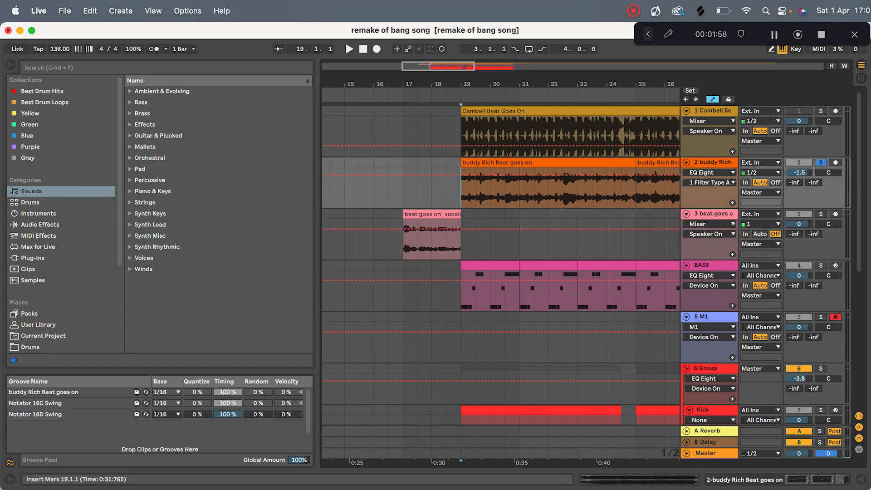
scroll(476, 163, "up", 5)
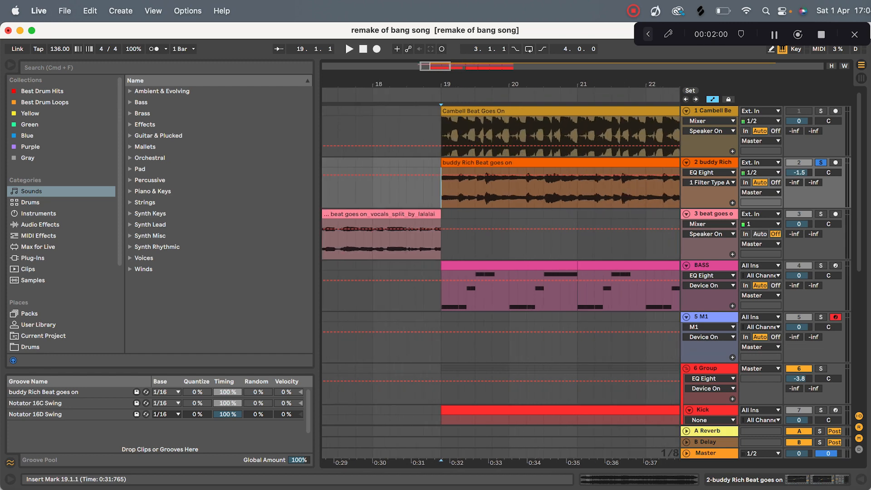
key("space")
scroll(447, 193, "down", 6)
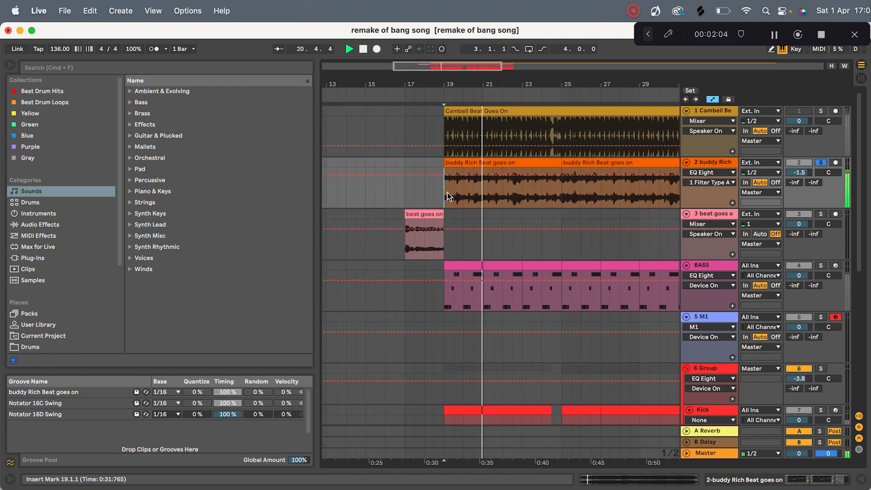
Extend the start of the second buddy Rich clip back to bar 24 and stop playback.
left_click_drag(563, 162, 543, 162)
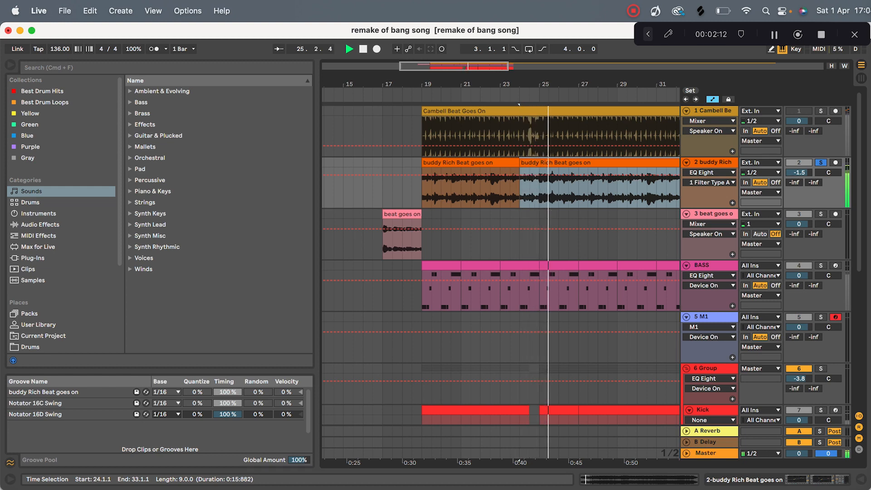
key("space")
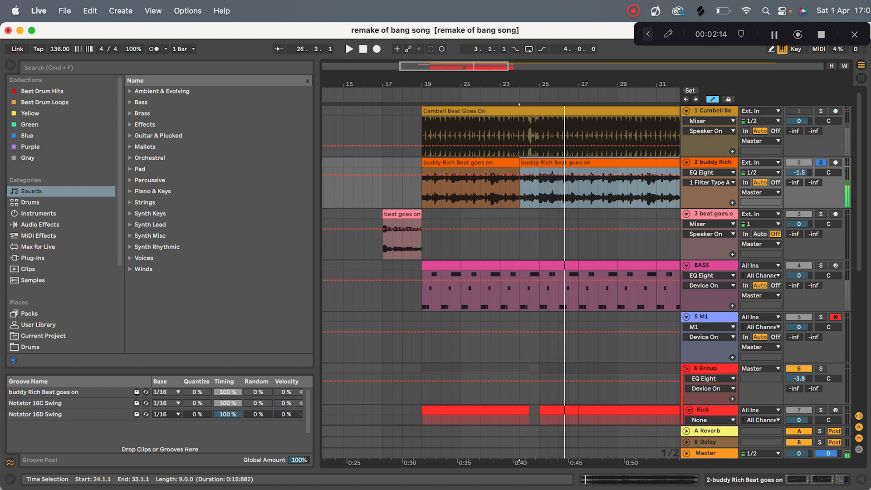
Examine the buddy Rich track's effects chain, including Drum Buss and band 3 of the first EQ Eight, and hide the devices.
key("minus")
scroll(499, 272, "down", 3)
double_click(712, 122)
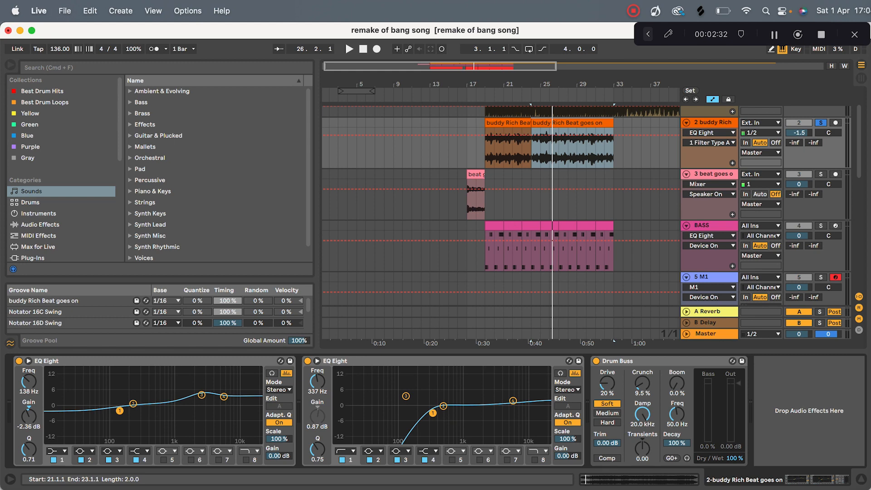
scroll(513, 221, "up", 3)
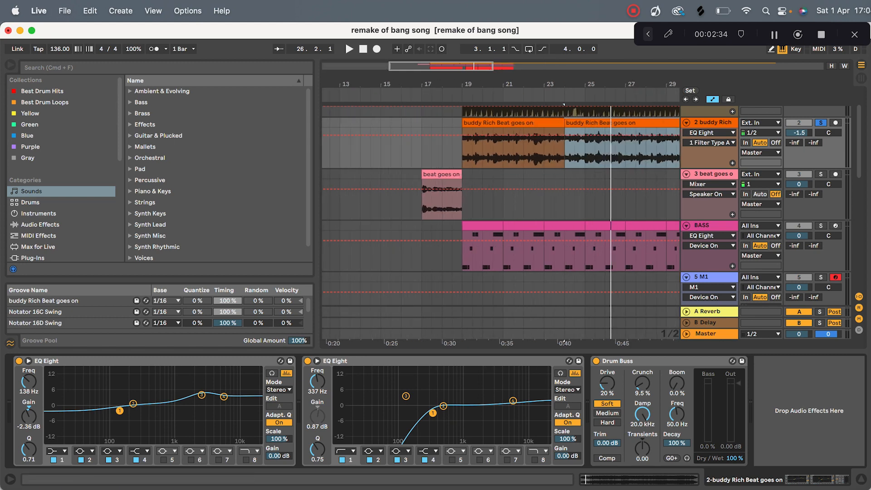
left_click(645, 362)
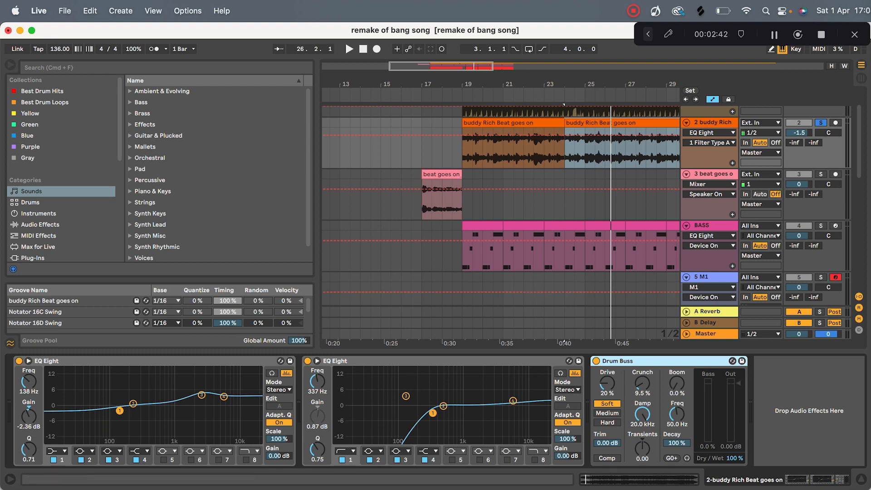
left_click(201, 395)
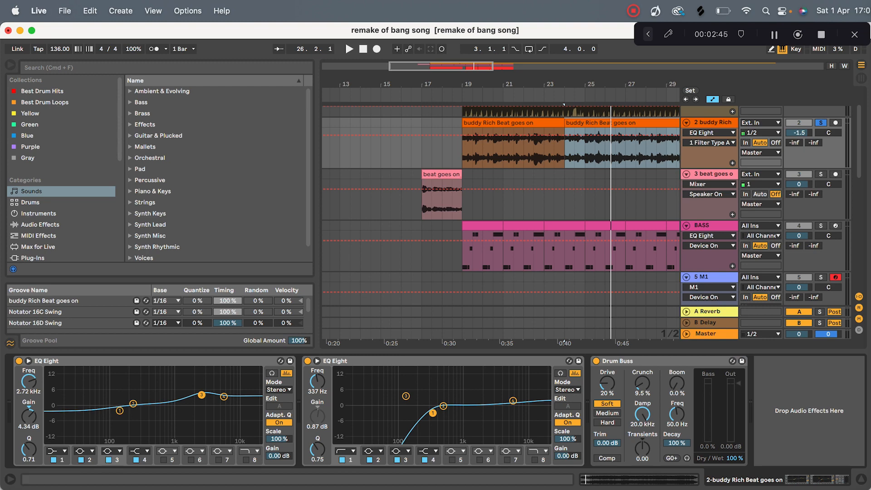
key("super+alt+l")
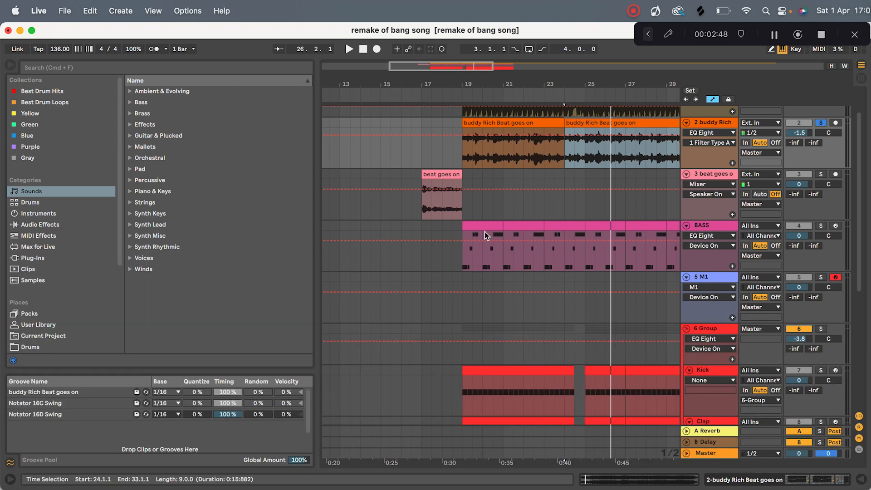
Show the BASS track's devices, solo the track and play it from bar 19.
key("super+alt+l")
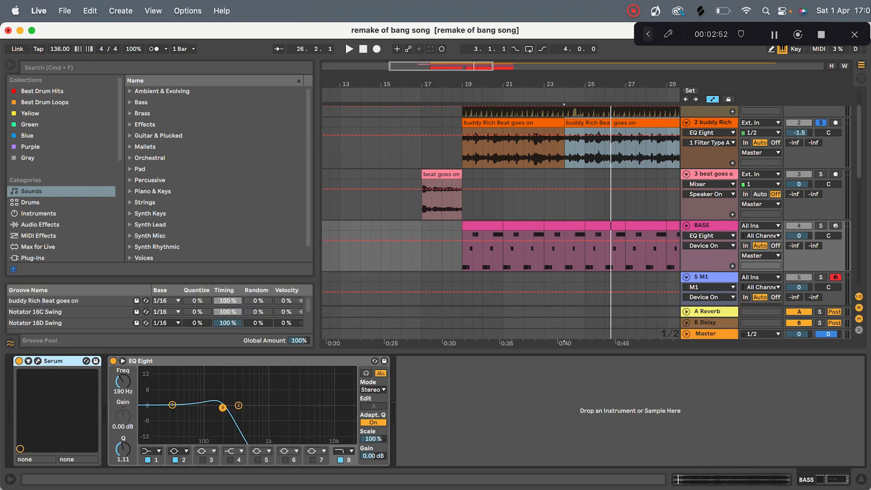
key("s")
left_click(459, 267)
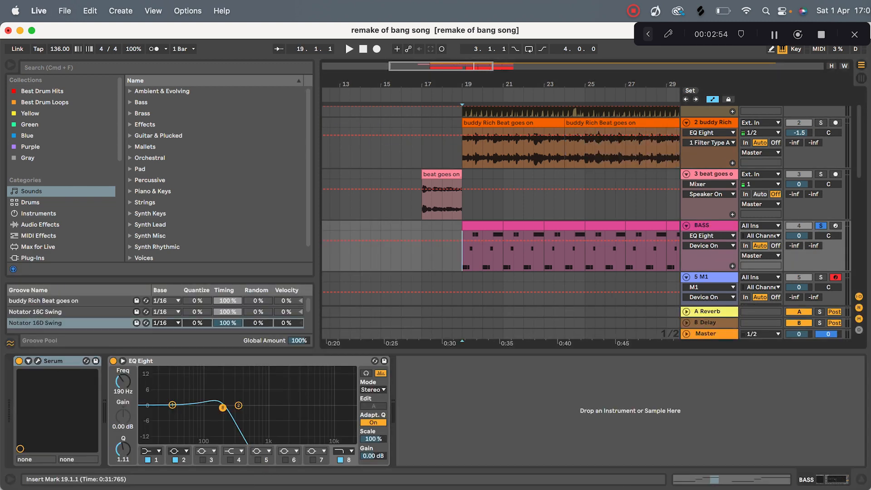
key("space")
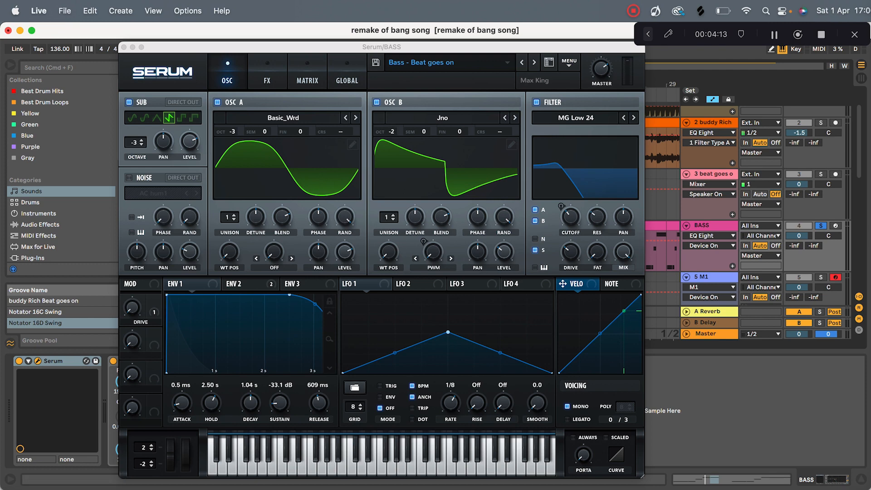
View the wavetable categories for Serum's oscillator A without changing the wavetable, and raise the system volume.
left_click(283, 117)
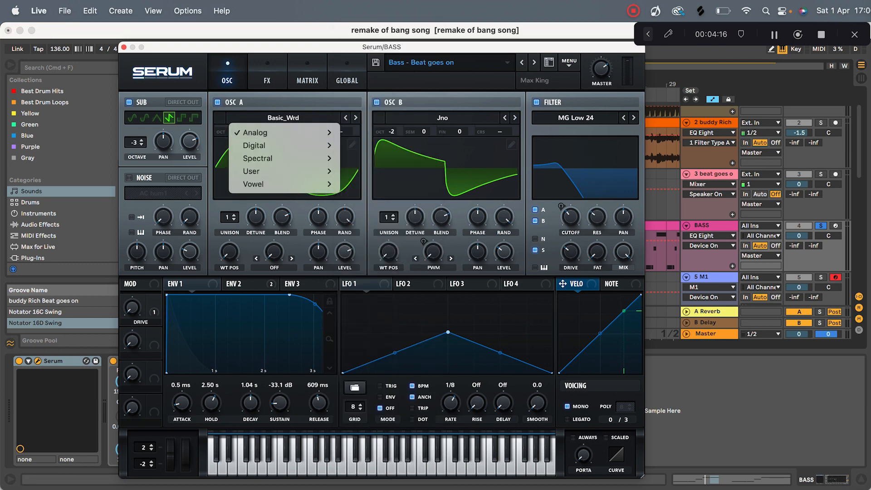
left_click(309, 47)
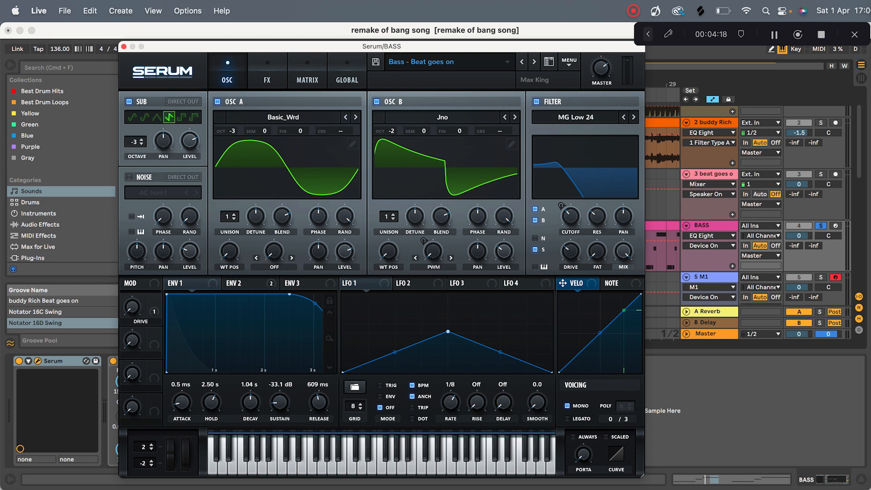
key("XF86AudioRaiseVolume")
key("XF86AudioRaiseVolume")
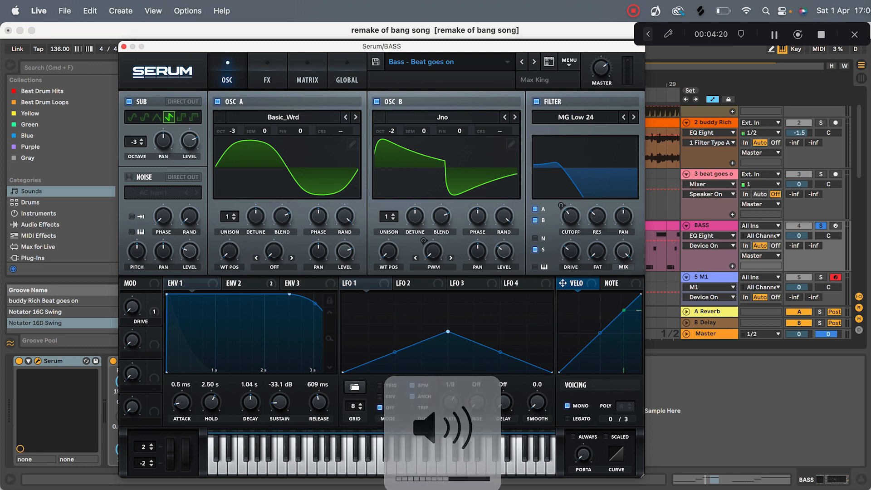
Examine Serum's ENV 2 and its filter cutoff modulation while briefly playing the bass, and return to ENV 1.
left_click(239, 282)
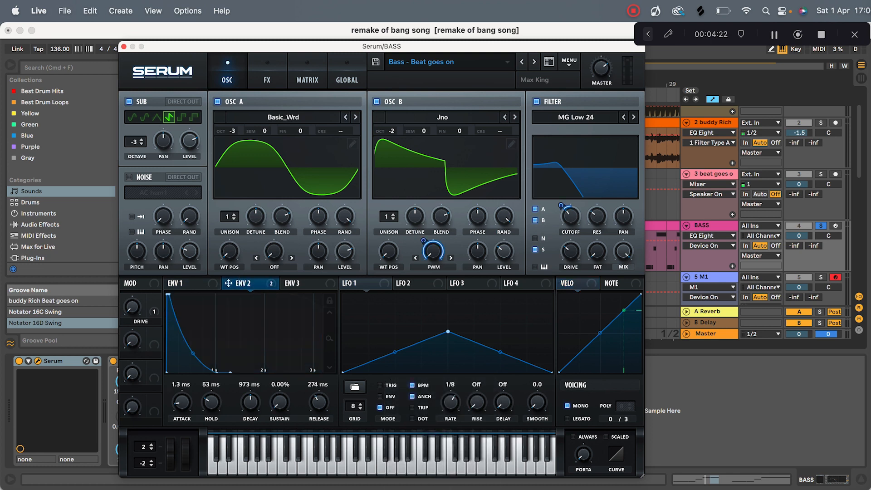
left_click_drag(562, 206, 563, 225)
key("space")
key("space")
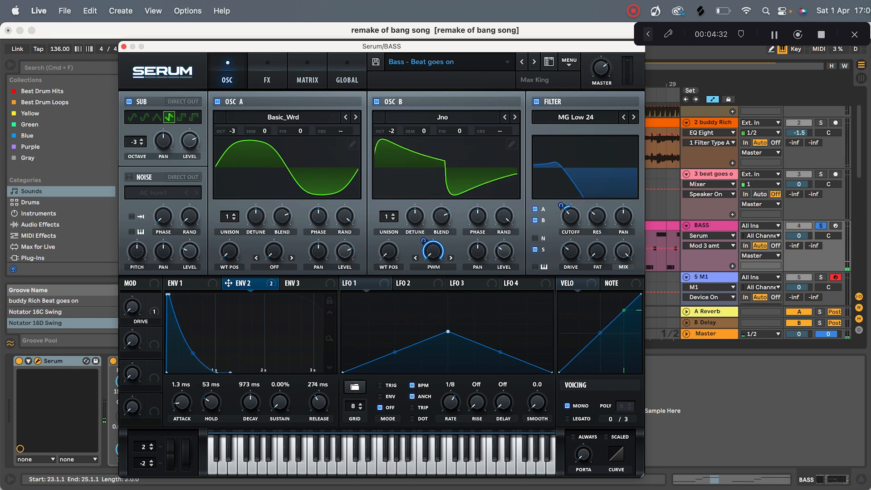
left_click(189, 285)
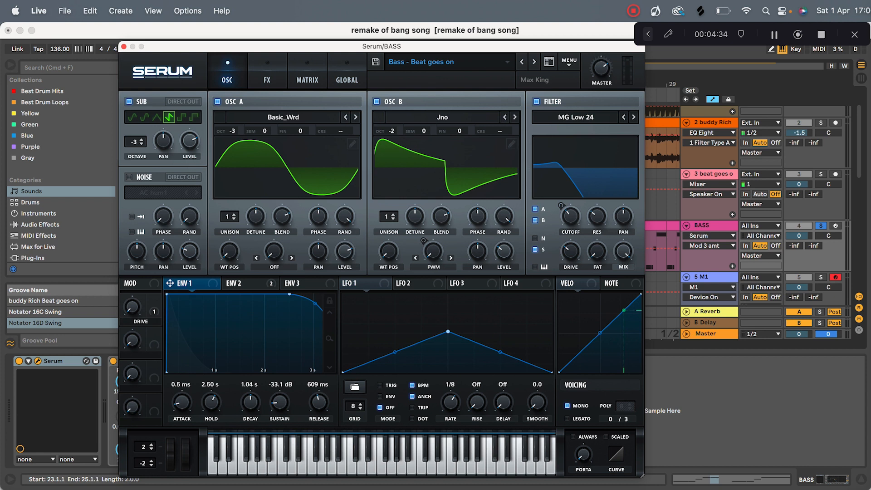
Set the hold of Serum's ENV 1 to 0.3 ms and its decay to 6.35 s, auditioning the bass.
left_click_drag(289, 295, 167, 295)
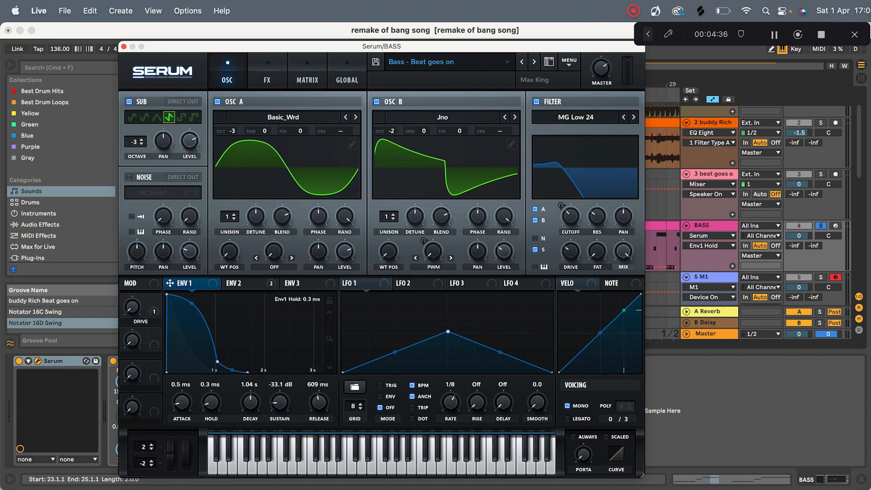
key("space")
left_click_drag(251, 403, 257, 381)
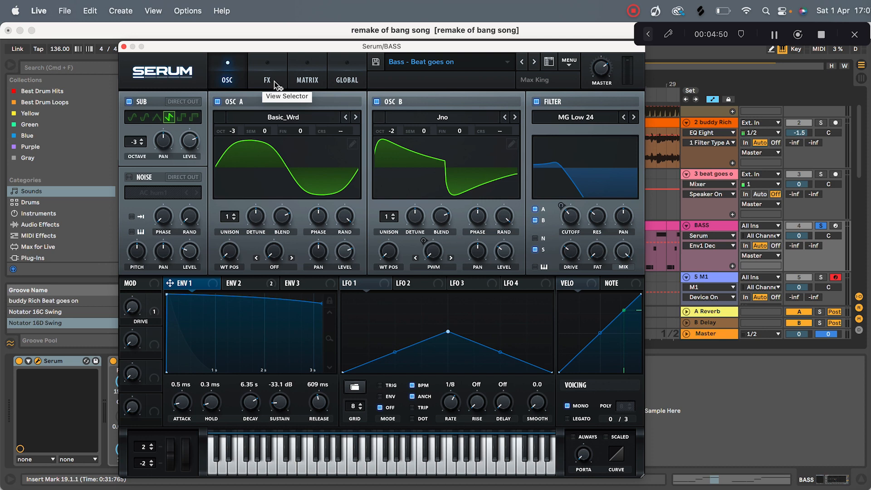
Compare the bass with Serum's effects bypassed and enabled, return to the oscillator view and close the Serum window.
left_click(275, 81)
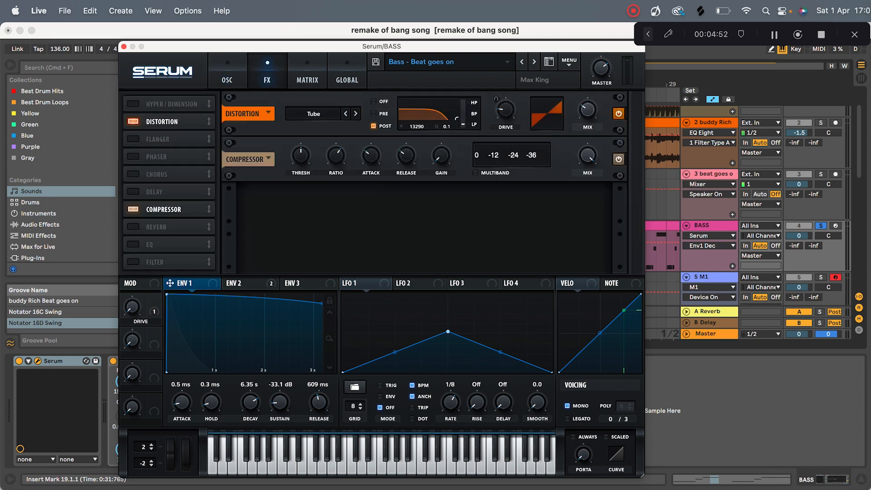
left_click(619, 114)
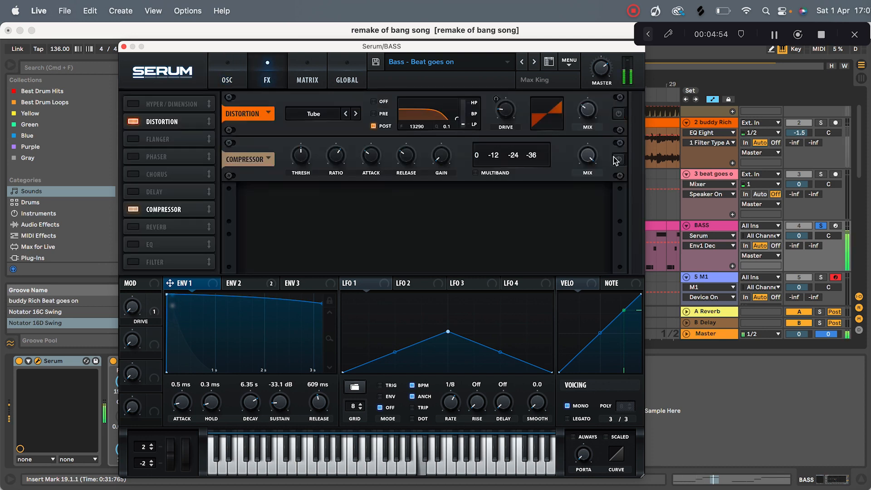
left_click(619, 114)
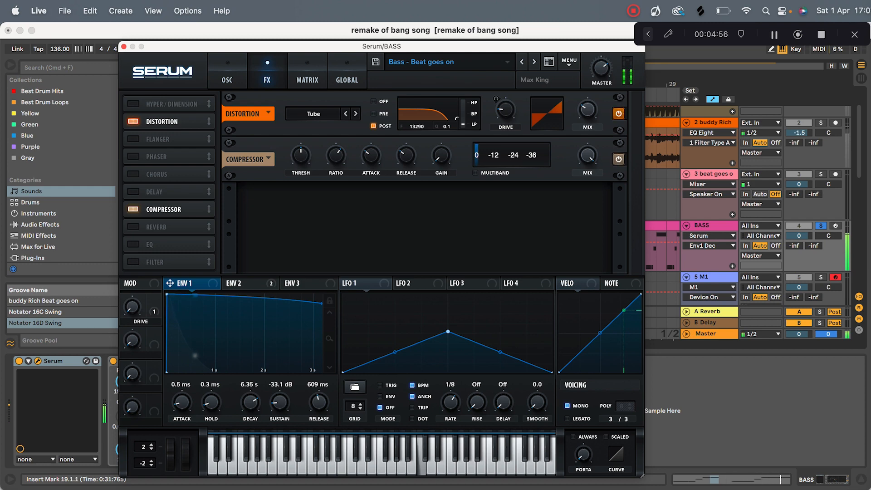
left_click(228, 75)
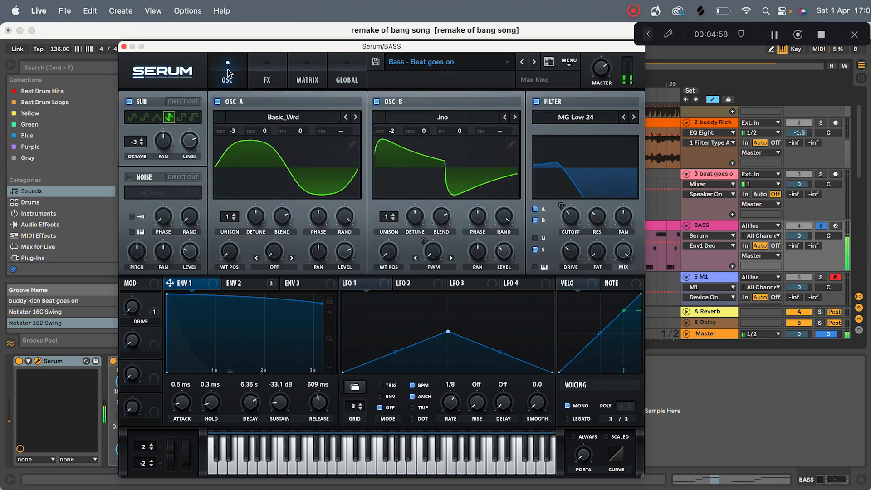
left_click(124, 47)
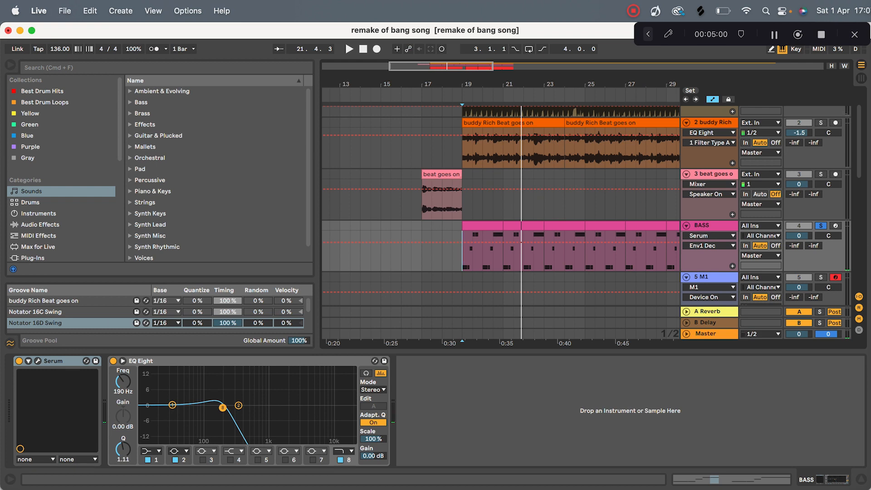
Play the bass with its EQ Eight bypassed and re-enabled, and set band 8 to 182 Hz with a Q of 1.21.
left_click(114, 362)
key("space")
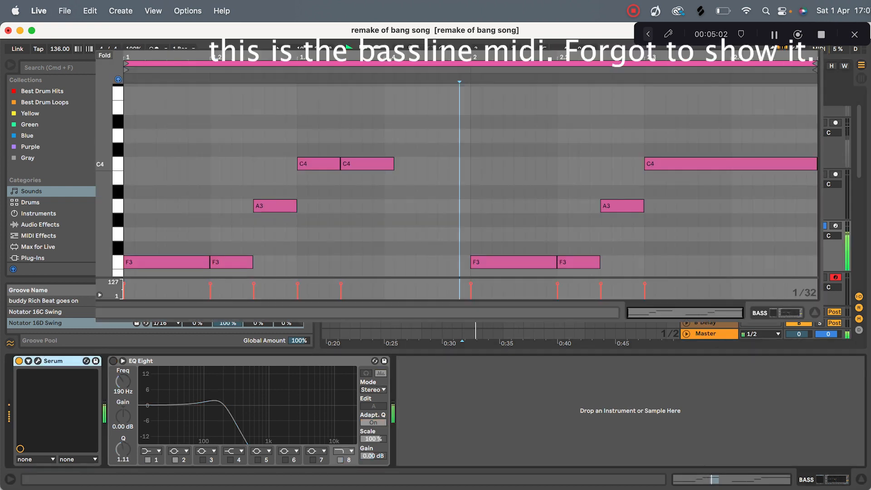
left_click(113, 361)
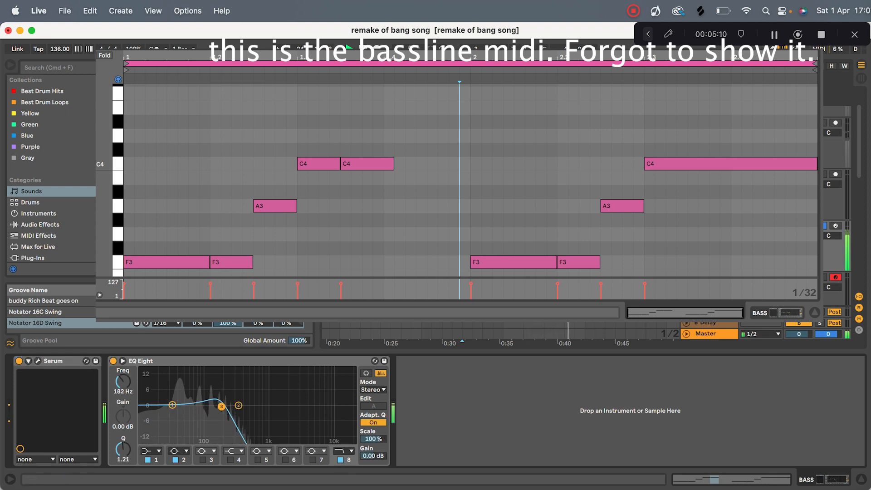
left_click_drag(222, 408, 221, 407)
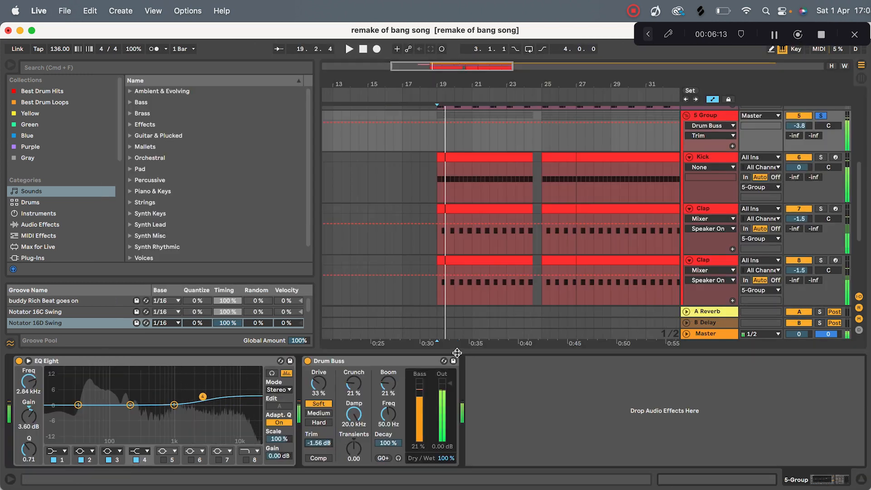
Play the drum group from bar 19 while examining the Kick track's sampler and EQ Eight.
left_click(439, 182)
key("space")
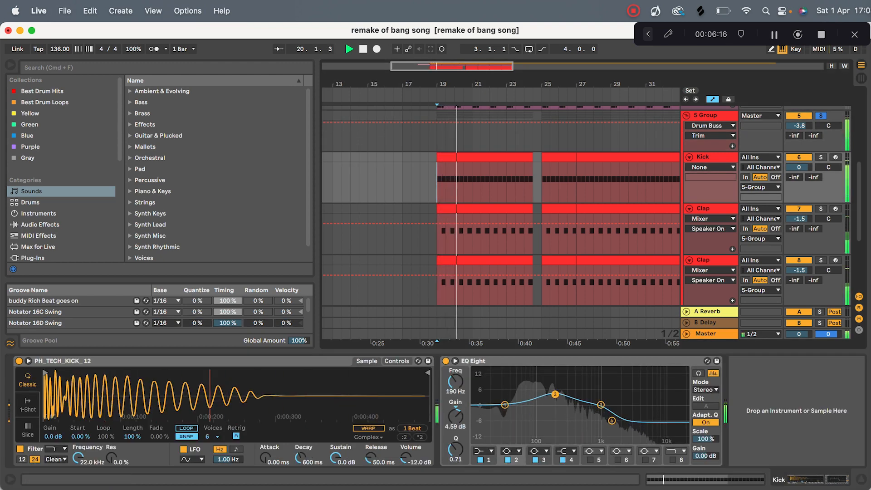
key("space")
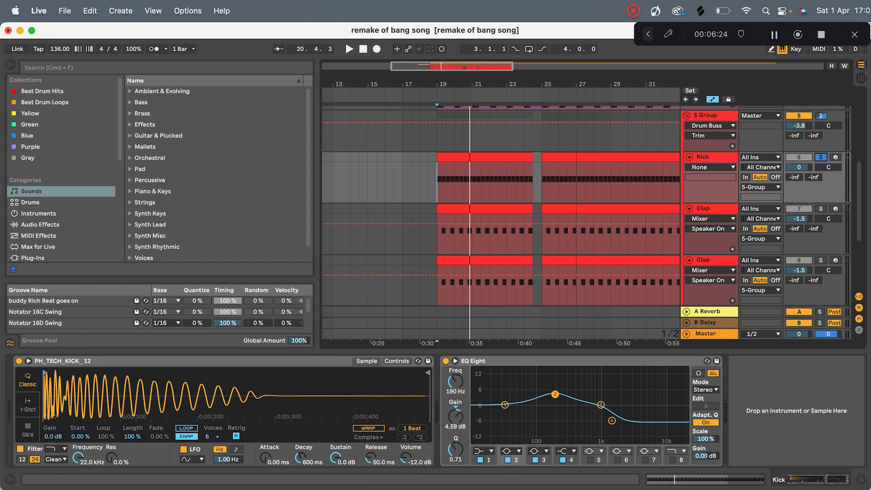
Play the two Clap tracks while examining their samples, with the second one soloed.
left_click(446, 233)
key("space")
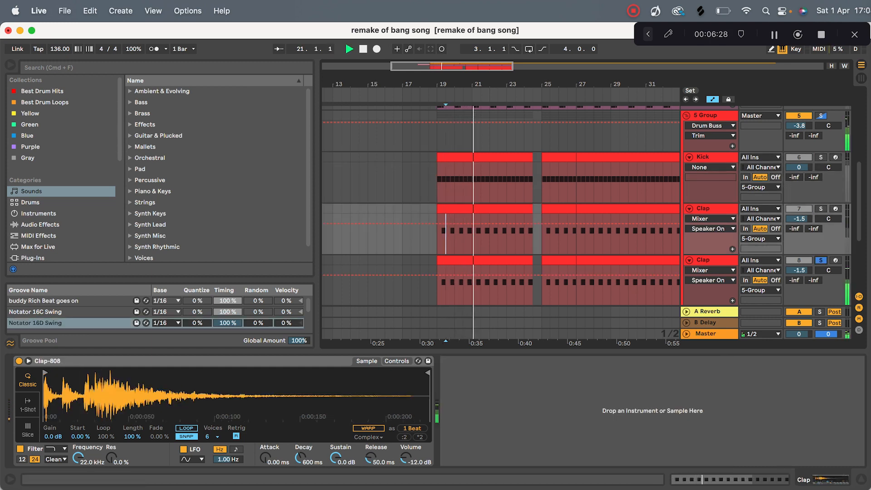
left_click(821, 261)
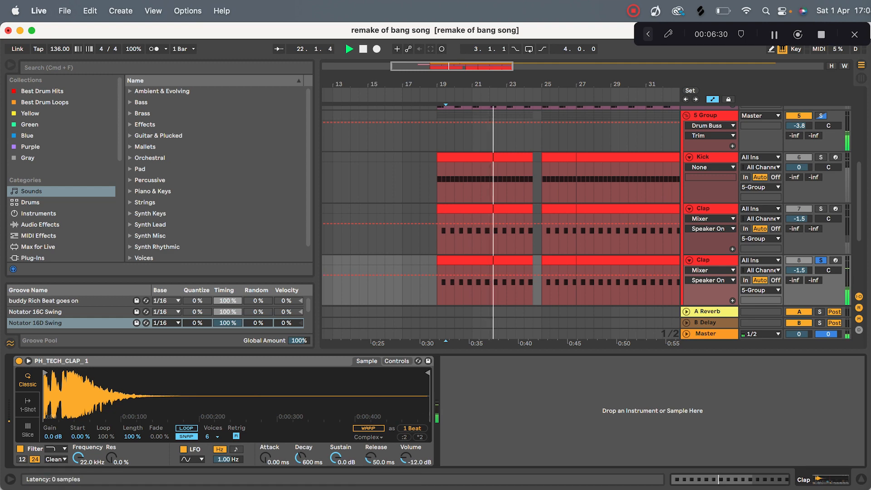
Solo the Hat track, examine its sampler and EQ Eight during playback, and release the solo.
scroll(499, 223, "down", 2)
left_click(821, 268)
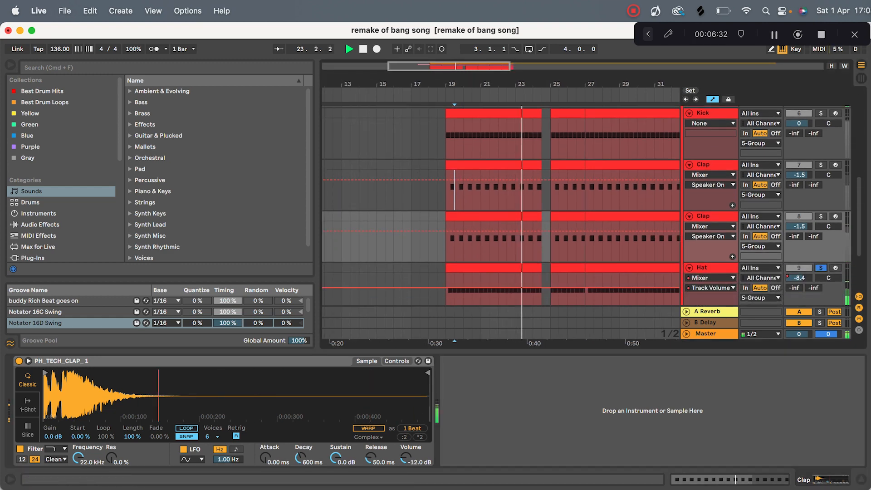
left_click(723, 267)
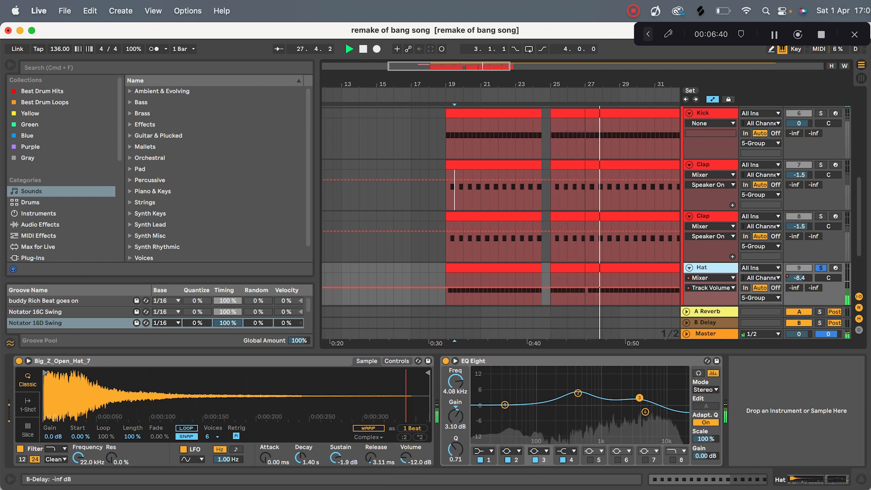
left_click(822, 269)
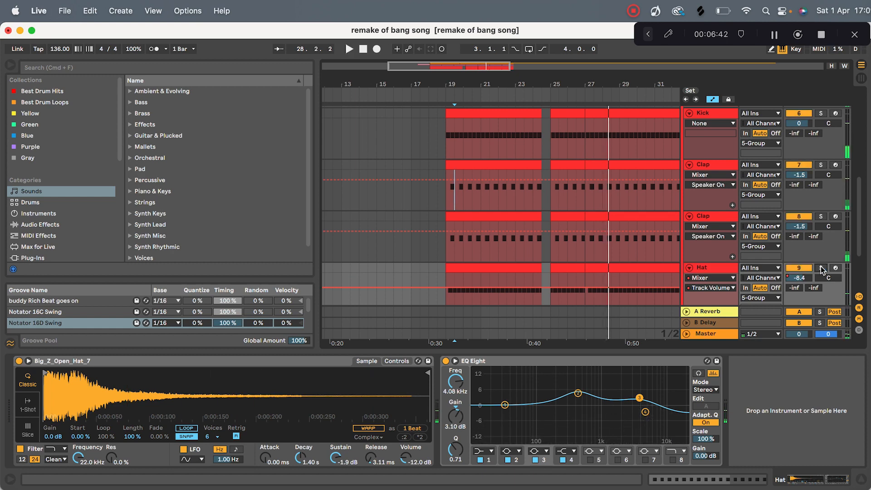
Solo the Shaker track and play it from bar 25 while examining its sampler and sidechained Compressor.
key("super+alt+l")
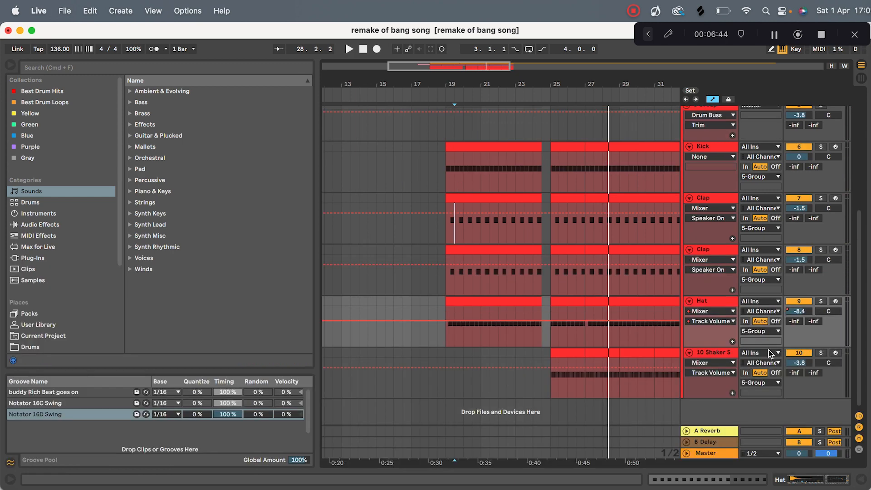
scroll(629, 298, "right", 2)
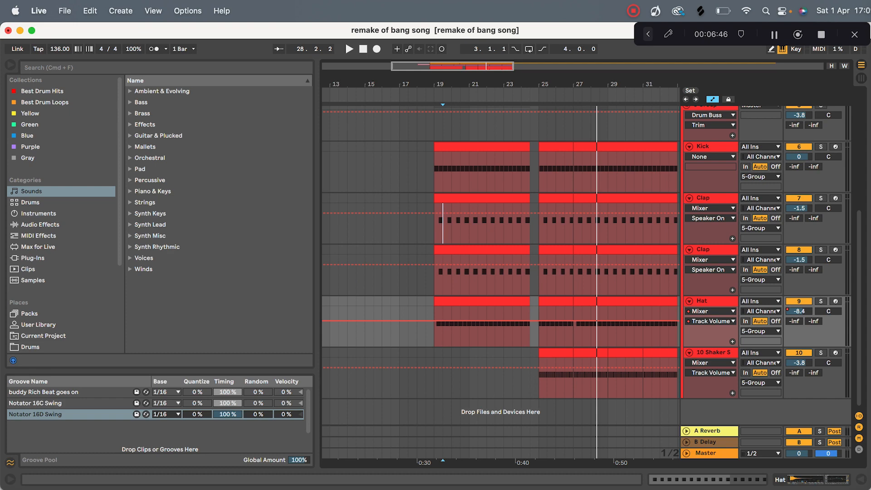
left_click(821, 353)
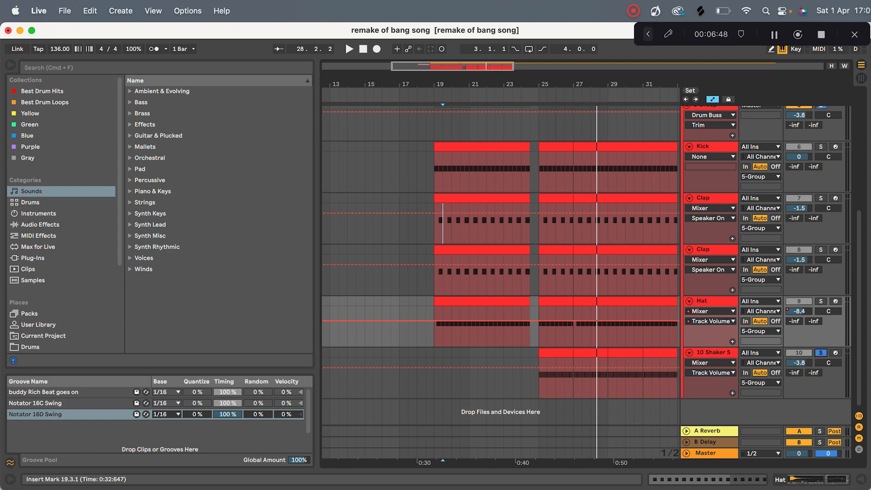
left_click(539, 382)
key("shift+Tab")
key("space")
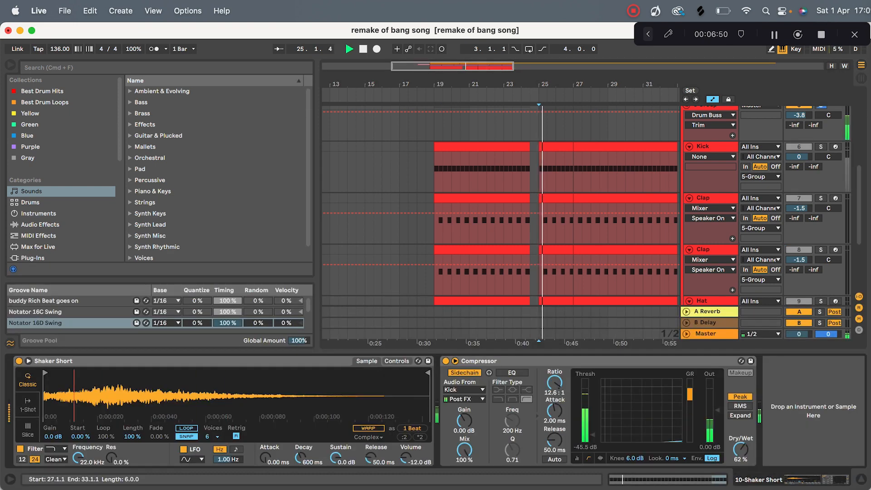
scroll(539, 272, "down", 4)
scroll(500, 222, "down", 2)
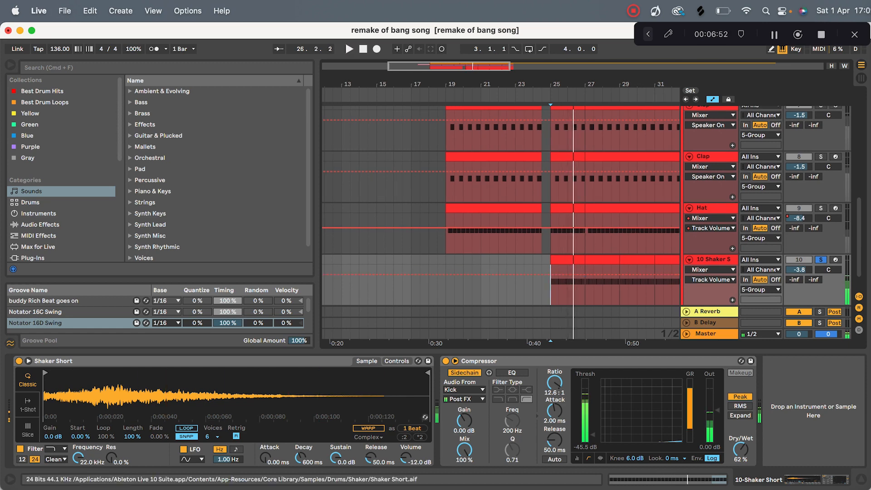
key("super+f")
Examine the notes and groove choice of the shaker clip starting at bar 25, and close the clip view.
scroll(546, 274, "down", 2)
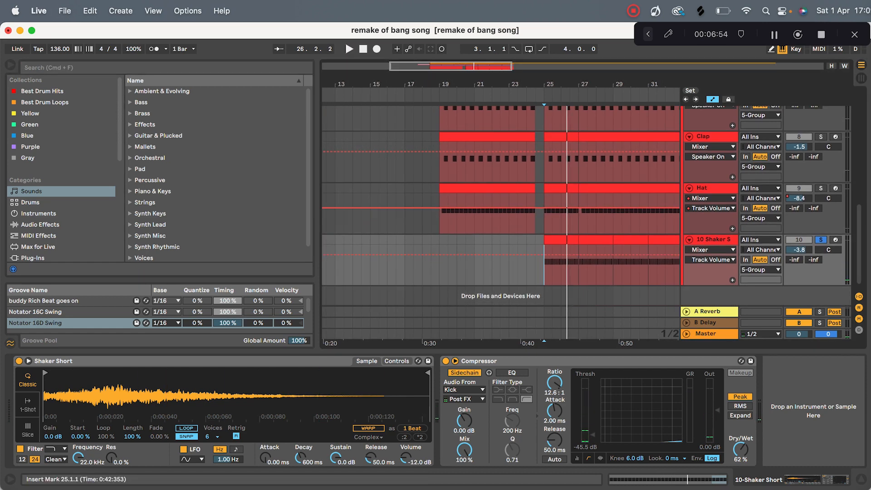
double_click(559, 239)
scroll(248, 430, "down", 2)
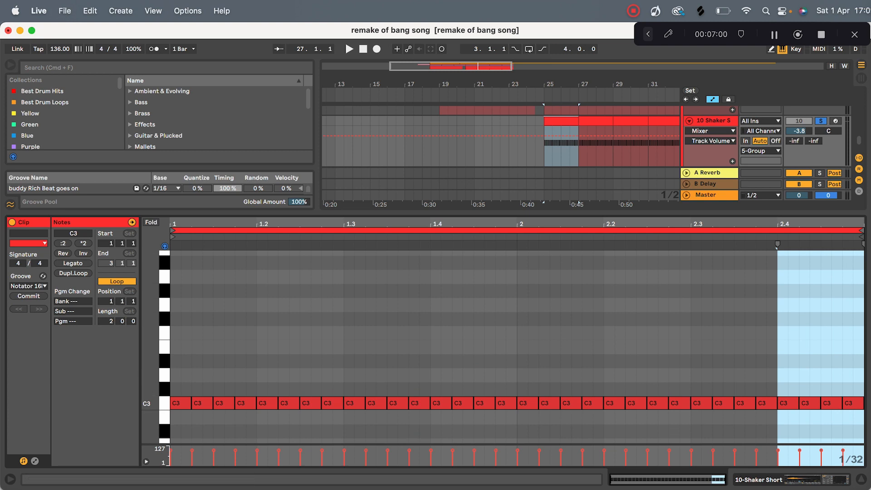
left_click(27, 286)
left_click(37, 312)
left_click(861, 480)
Examine the notes of the first Clap track's clip and the Kick clip's groove options at bar 27 without changing them.
double_click(629, 228)
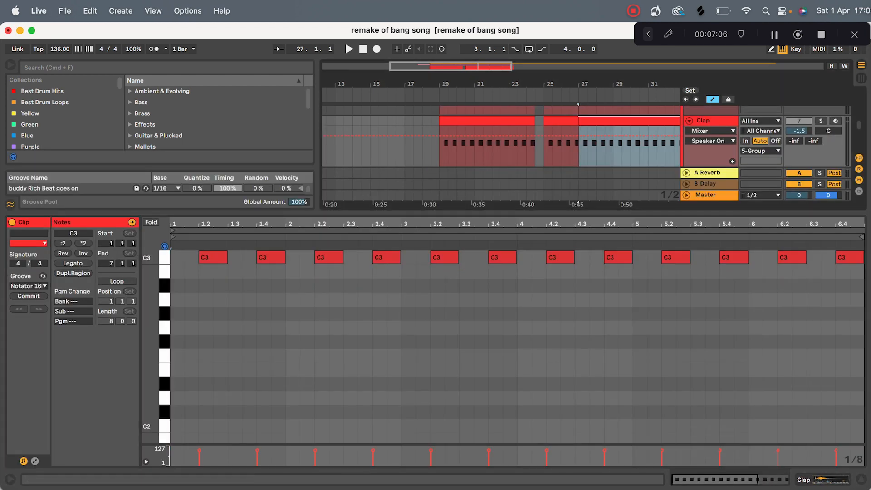
left_click(862, 480)
scroll(627, 210, "up", 1)
double_click(627, 157)
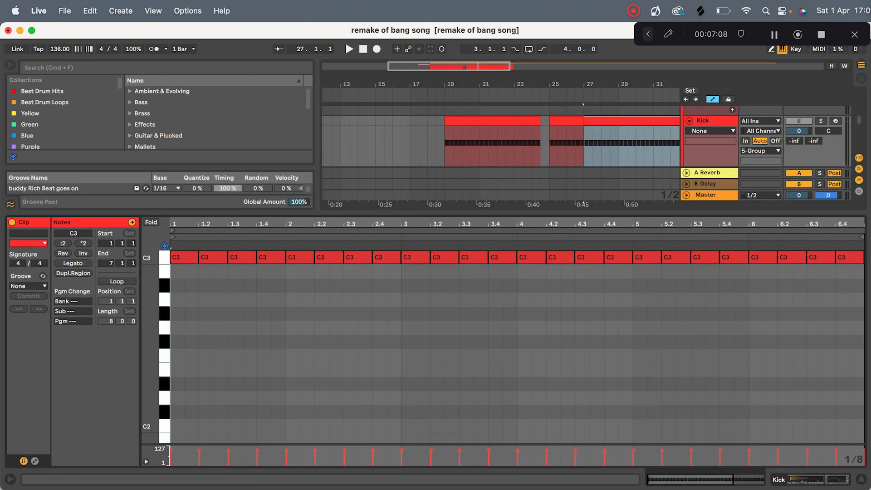
left_click(28, 286)
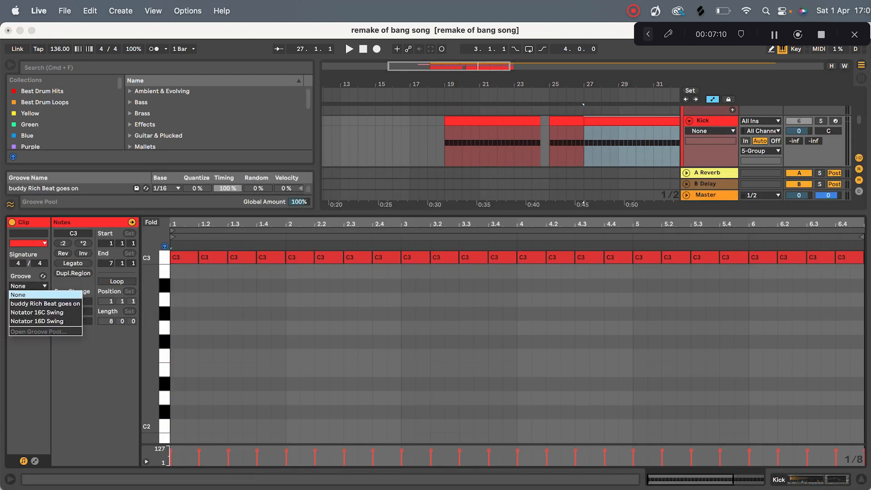
left_click(205, 300)
left_click(862, 479)
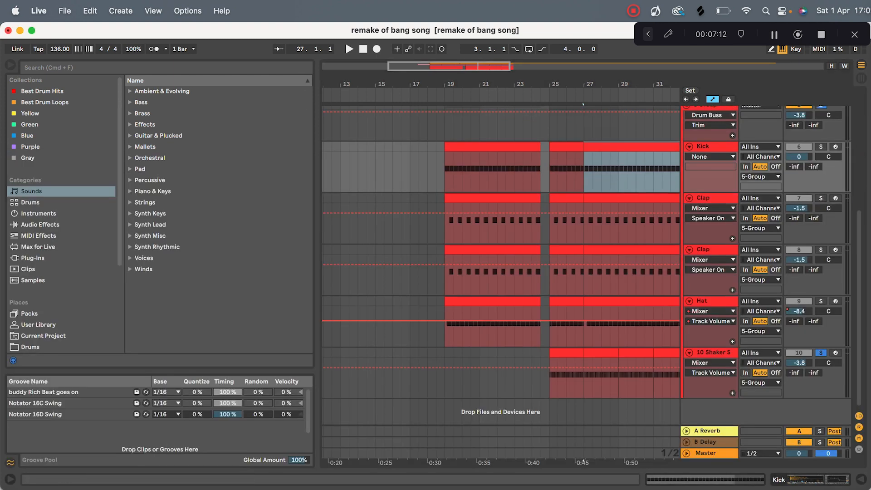
Choose the Notator 16D Swing groove for the first Clap track's clip at bar 27 and close the clip view.
scroll(628, 211, "up", 1)
double_click(629, 212)
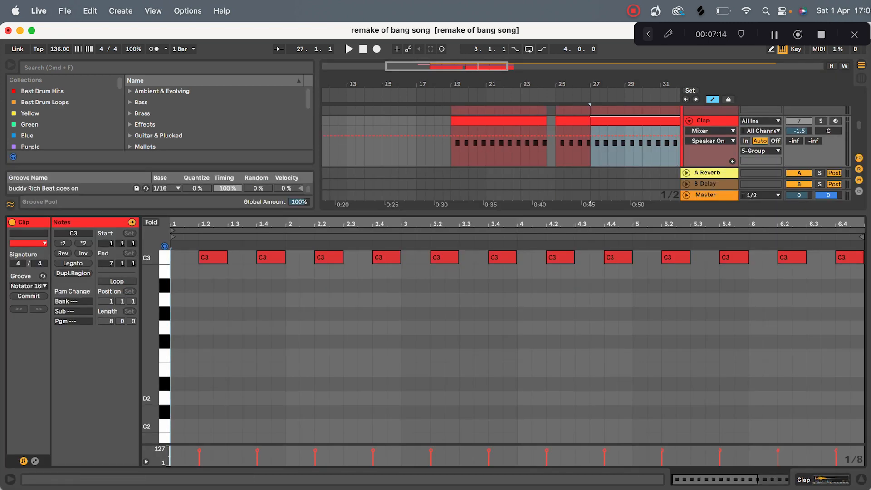
left_click(29, 286)
left_click(37, 321)
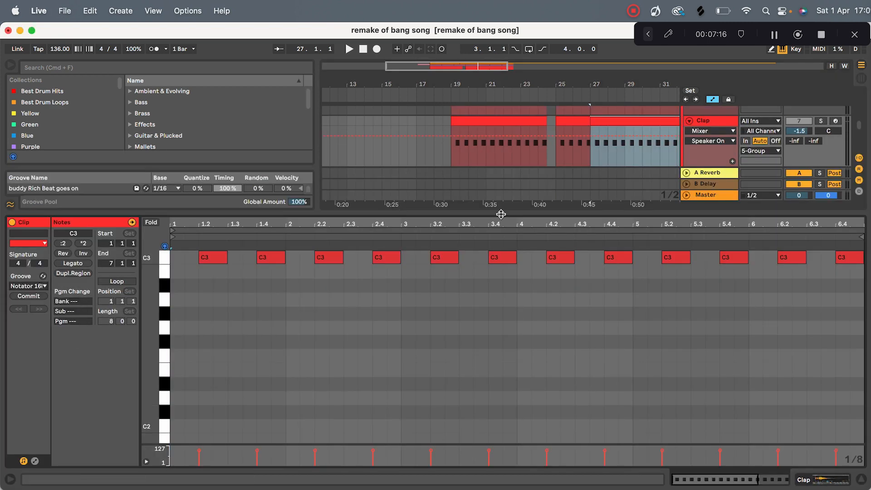
key("super+alt+l")
Examine the notes of the BASS clip at bar 19 and close the clip view.
scroll(493, 206, "up", 6)
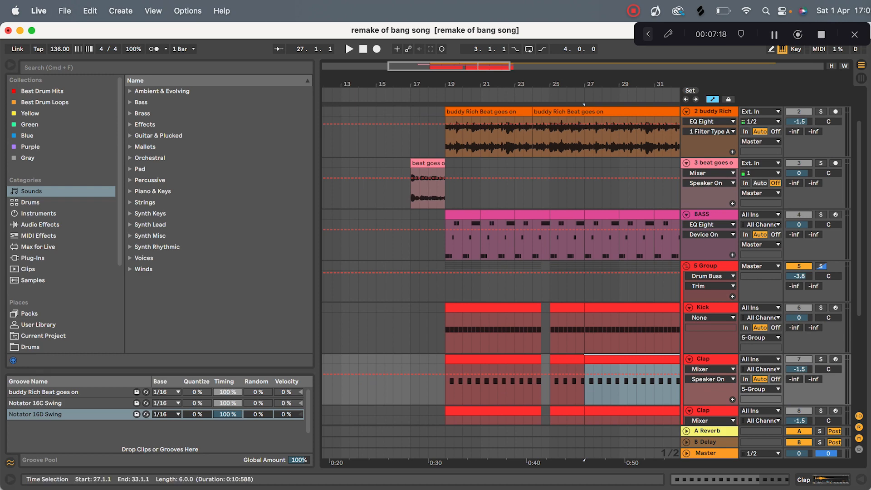
double_click(463, 215)
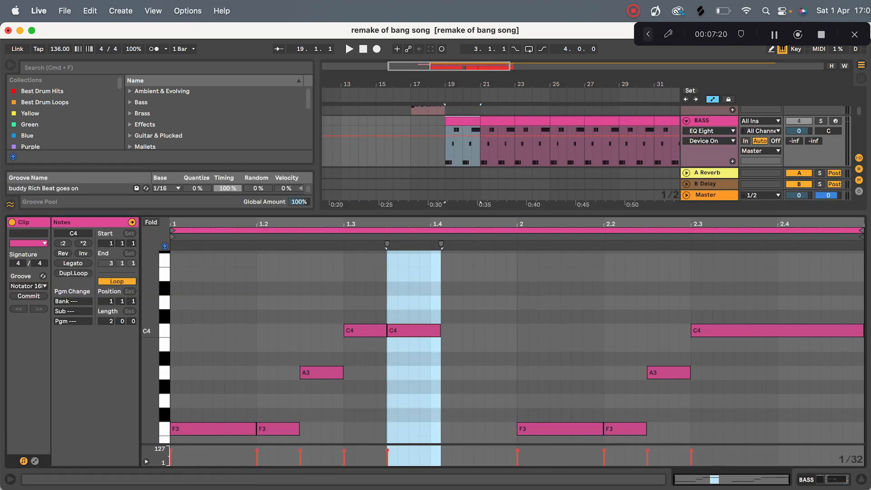
key("super+alt+l")
scroll(579, 212, "up", 5)
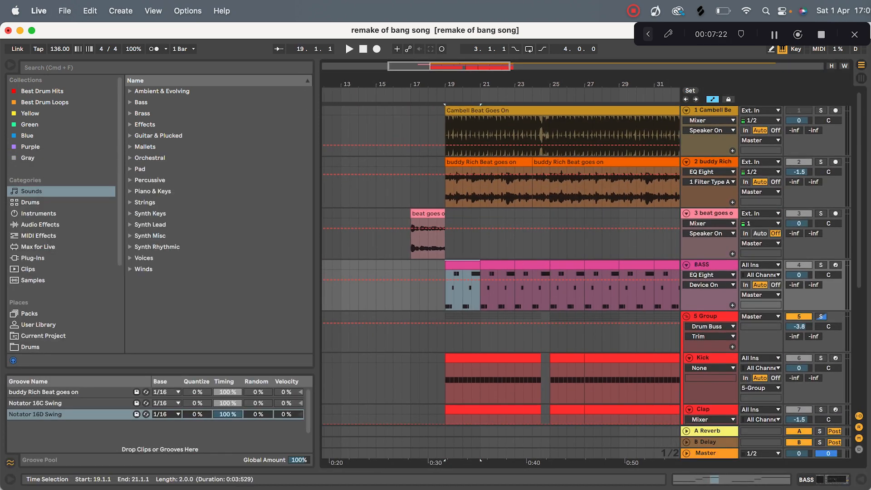
Turn off the solo on the drum group and show the arrangement around bars 15 to 31.
scroll(522, 247, "down", 5)
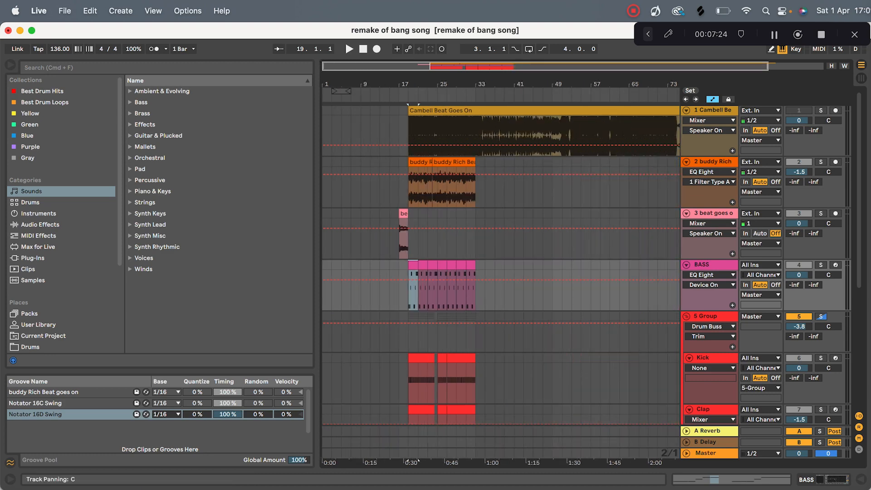
scroll(435, 273, "up", 5)
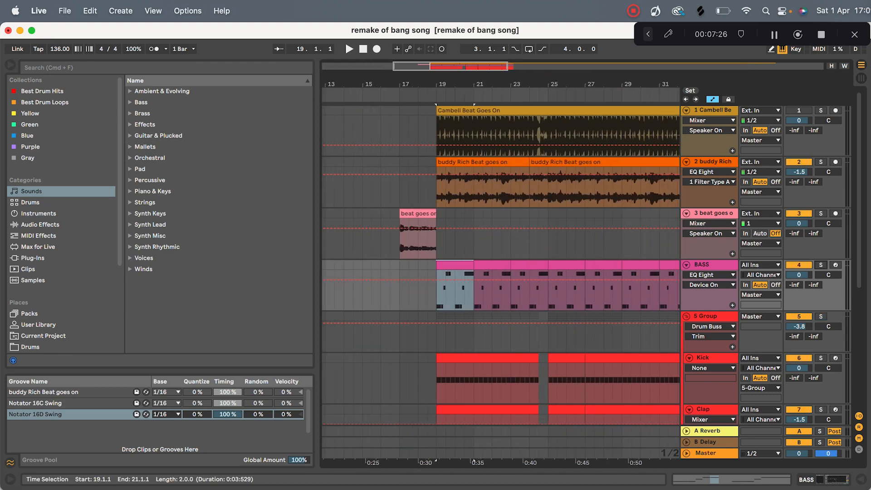
scroll(436, 274, "down", 5)
scroll(436, 276, "up", 6)
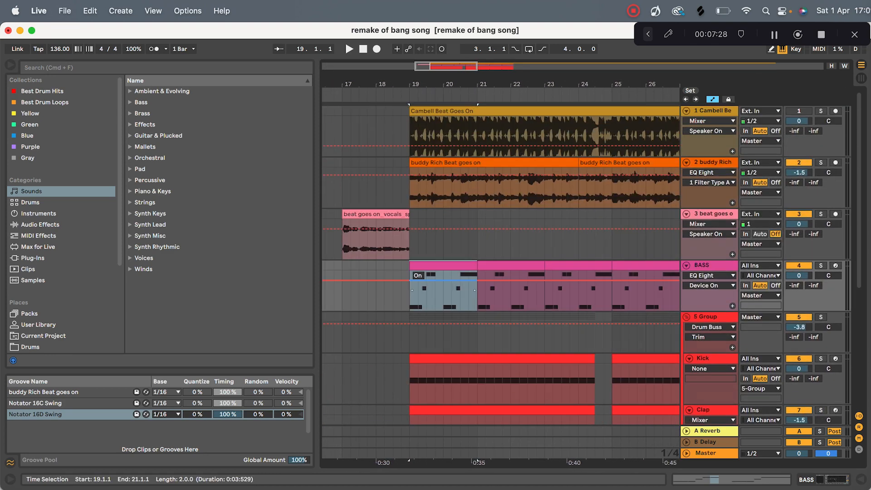
scroll(433, 276, "down", 2)
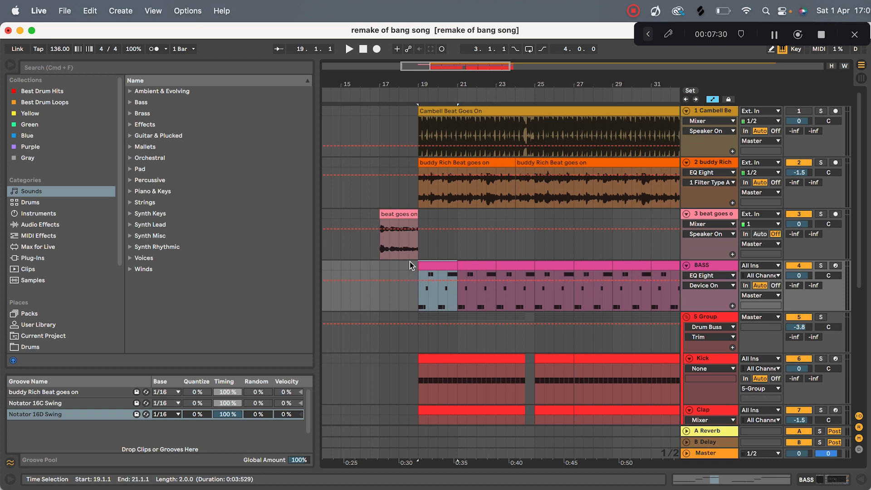